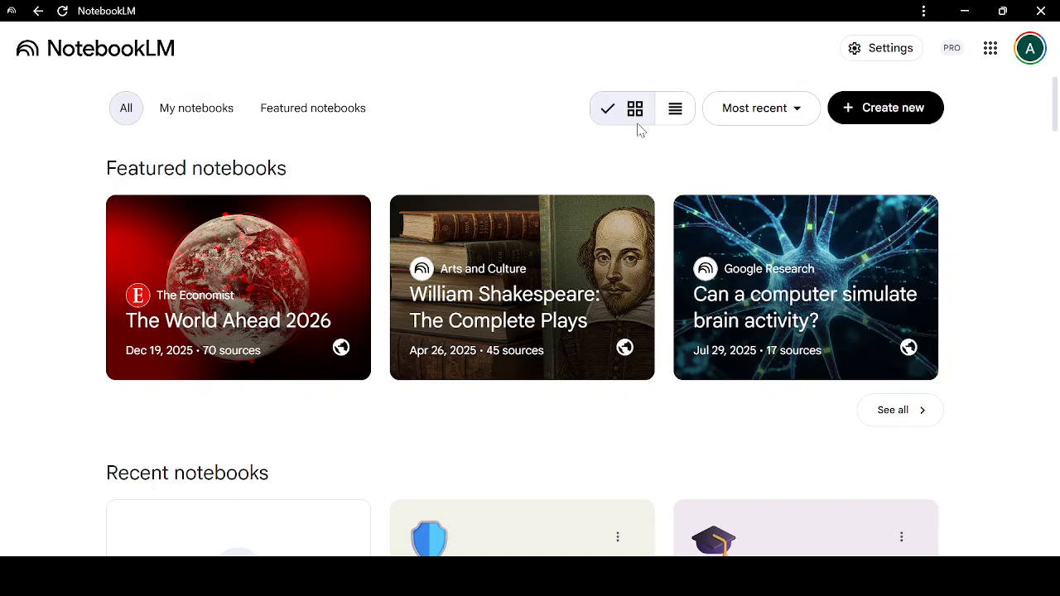
Open the notebook "The Accounting Cycle: A Guide to Financial Reporting", view the available report formats, and return to the notebook overview.
scroll(439, 276, "down", 7)
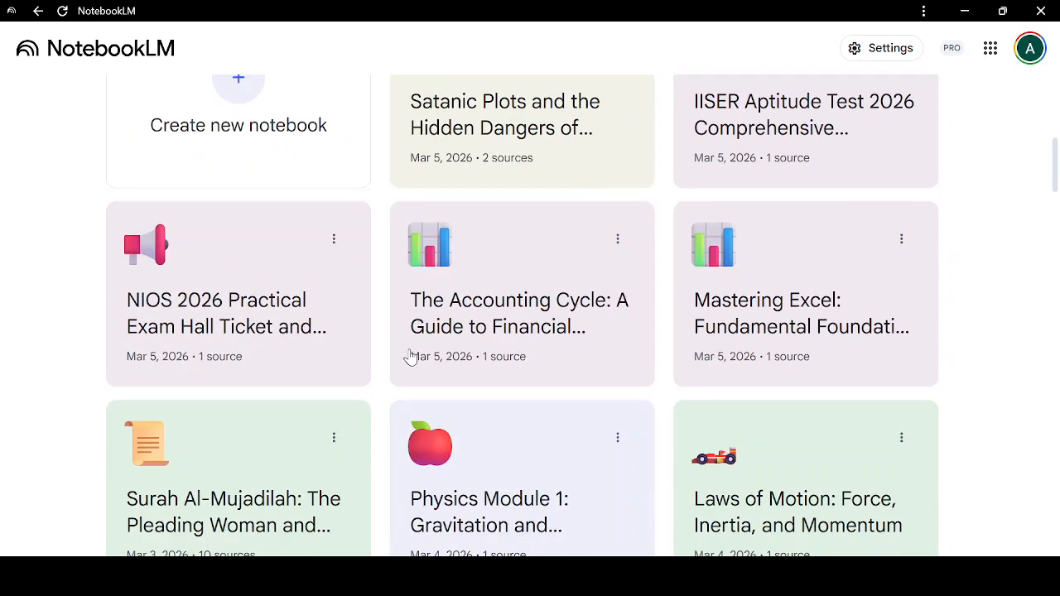
left_click(515, 308)
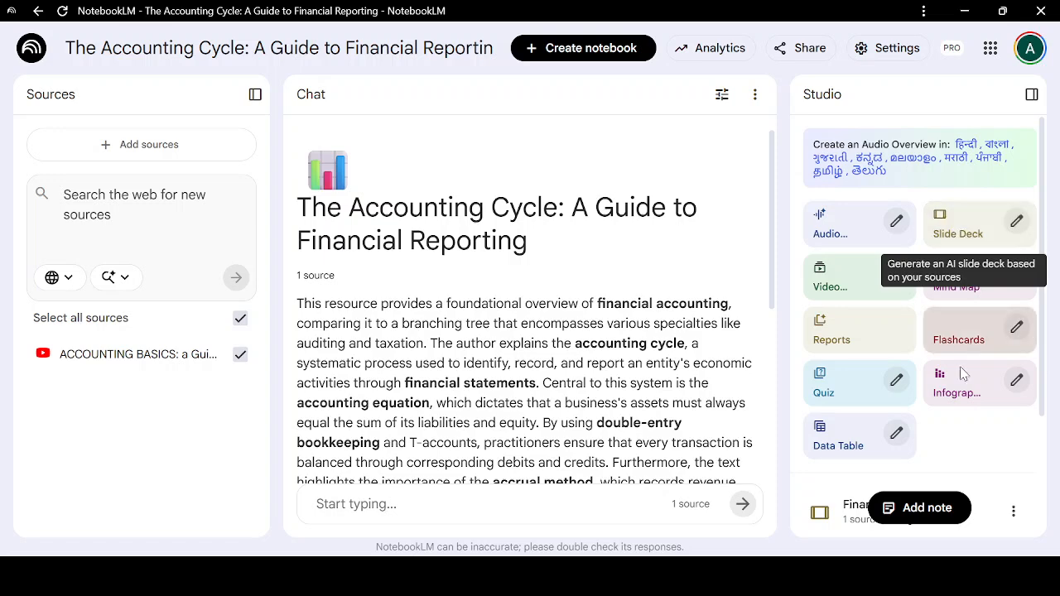
left_click(853, 331)
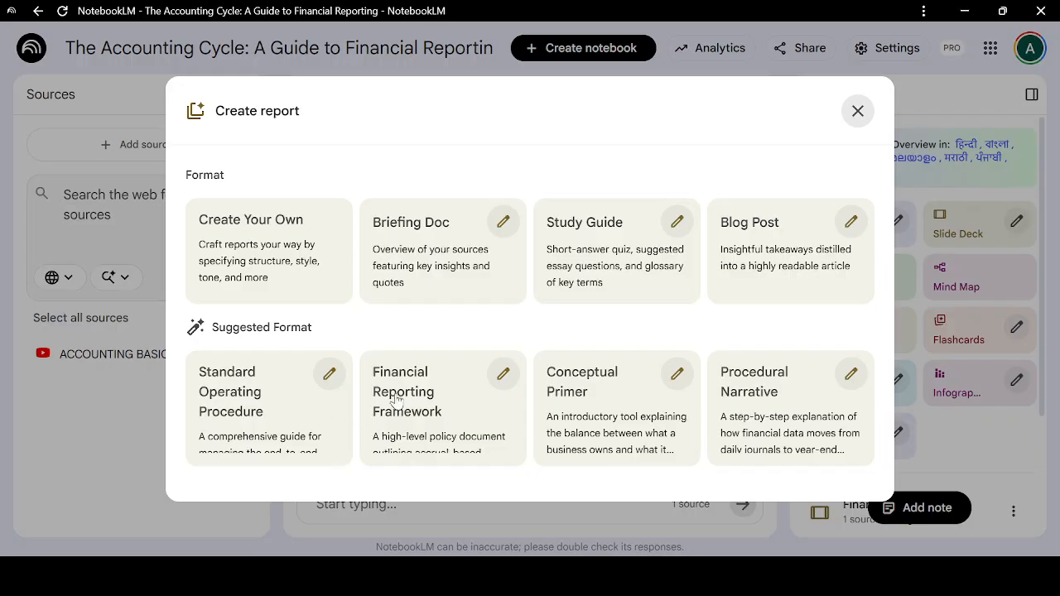
left_click(857, 111)
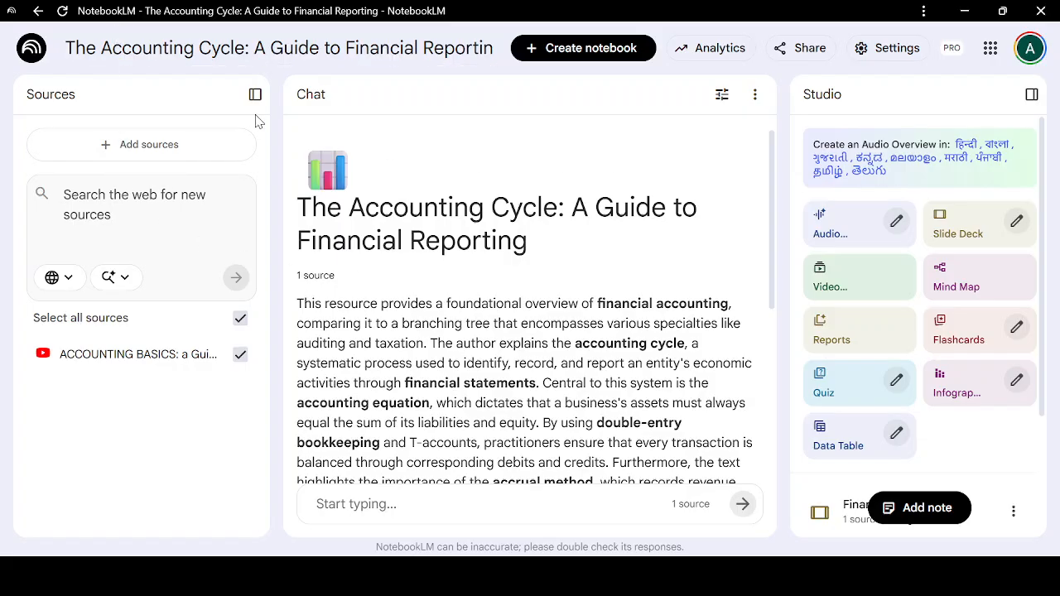
left_click(29, 50)
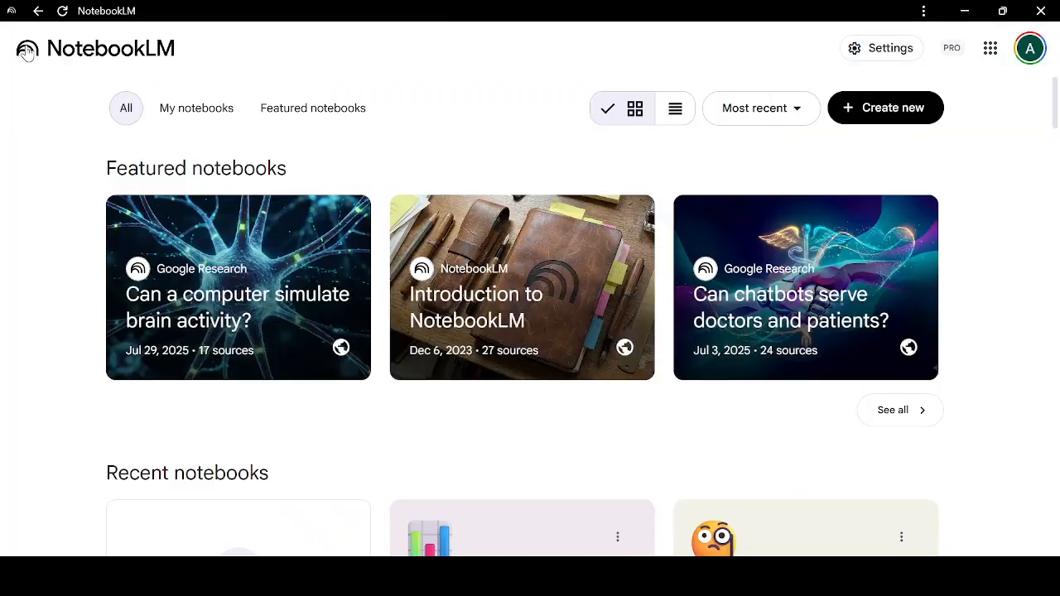
Create a new notebook and run a web Fast Research for "how to use notebook lm as a layman?".
left_click(880, 108)
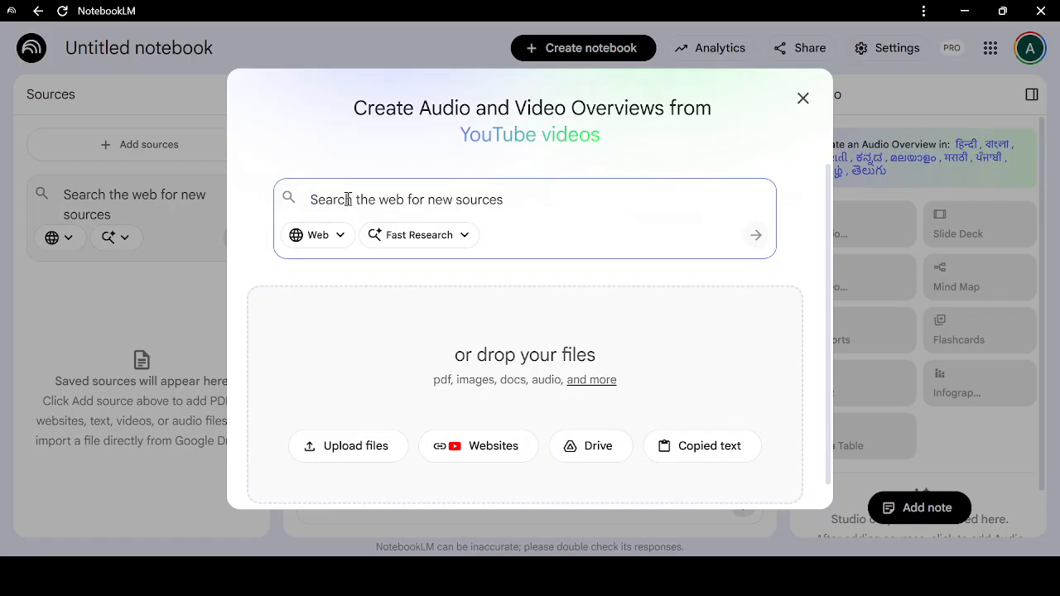
type("how to u")
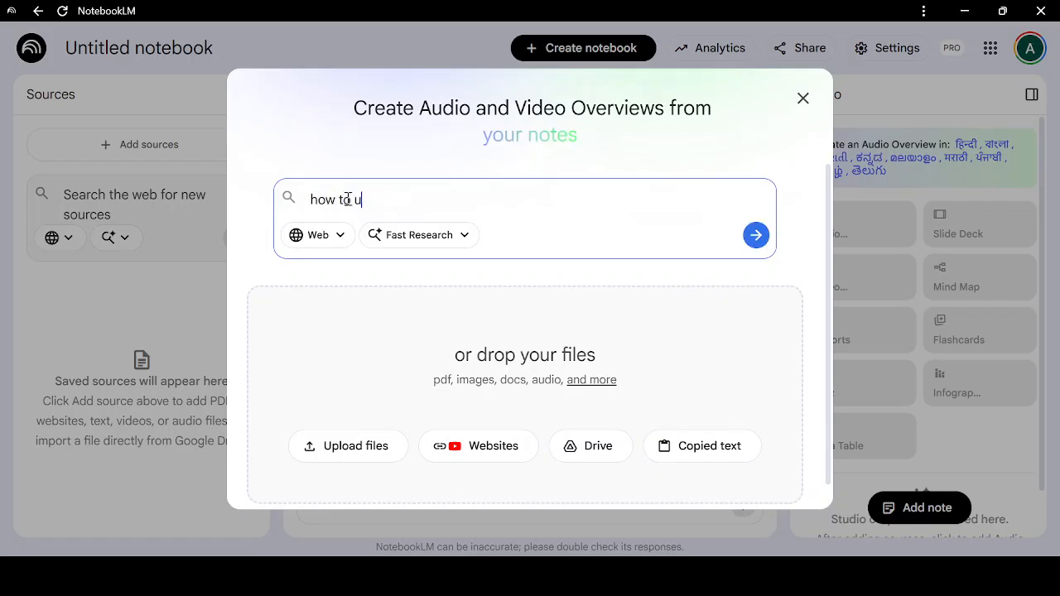
type("se notebook lm")
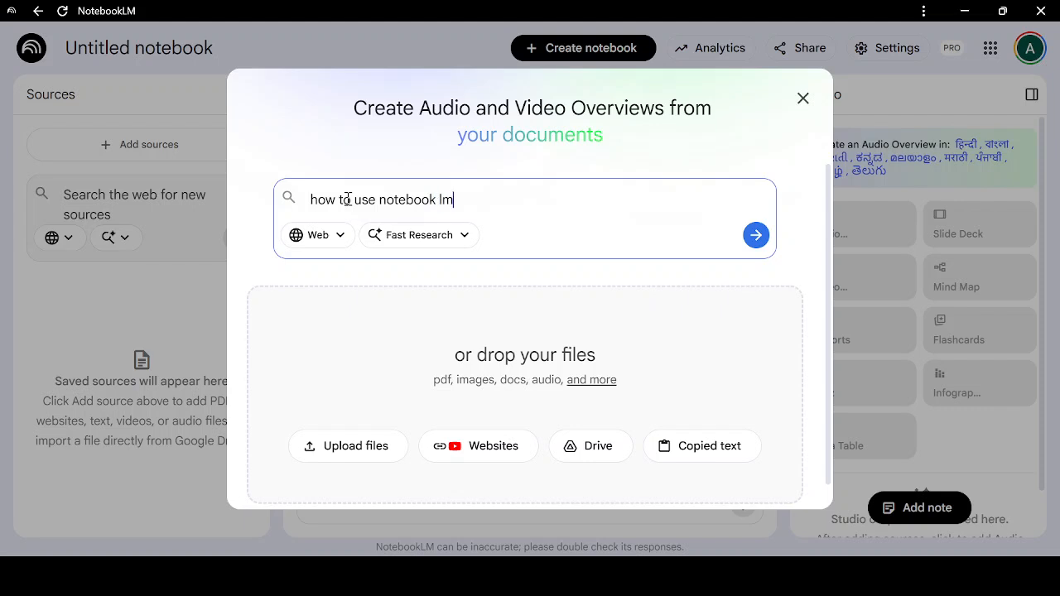
type(" as a ")
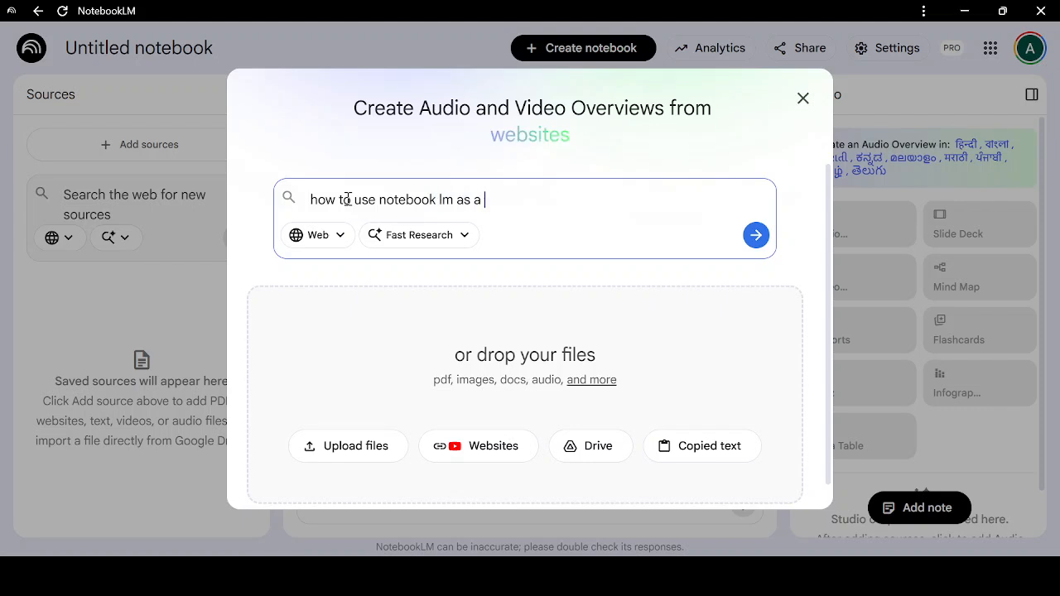
type("layman?")
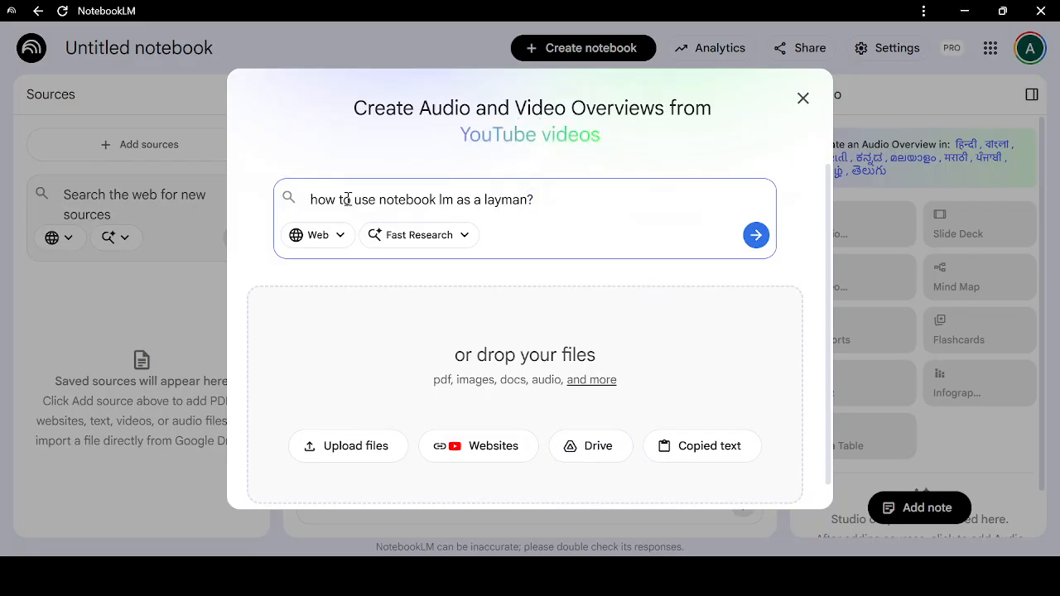
left_click(756, 236)
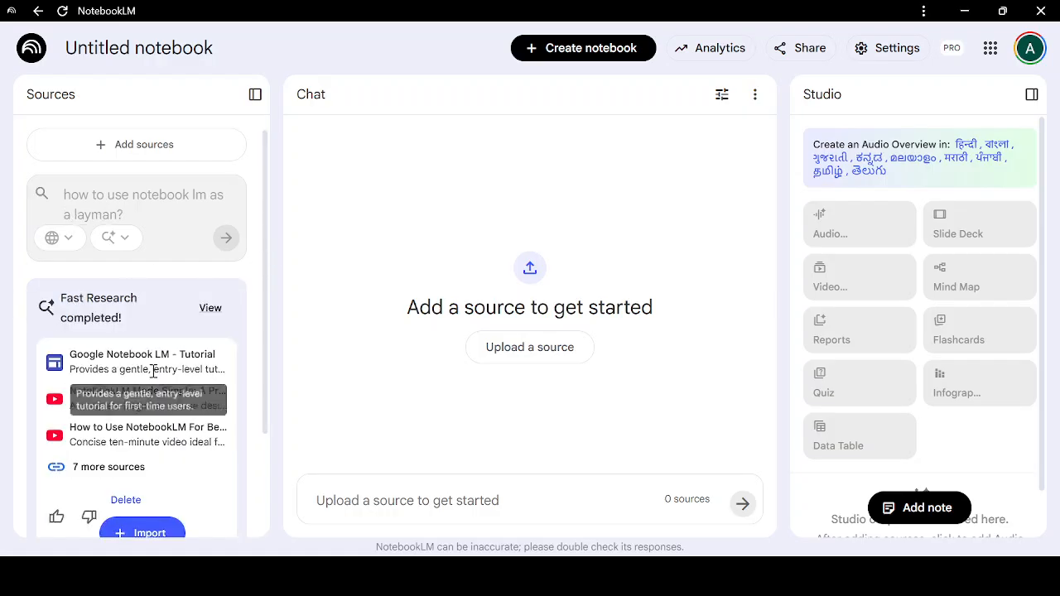
Import the Fast Research sources and ask the suggested question "What are common mistakes to avoid when starting with NotebookLM?".
scroll(158, 348, "down", 2)
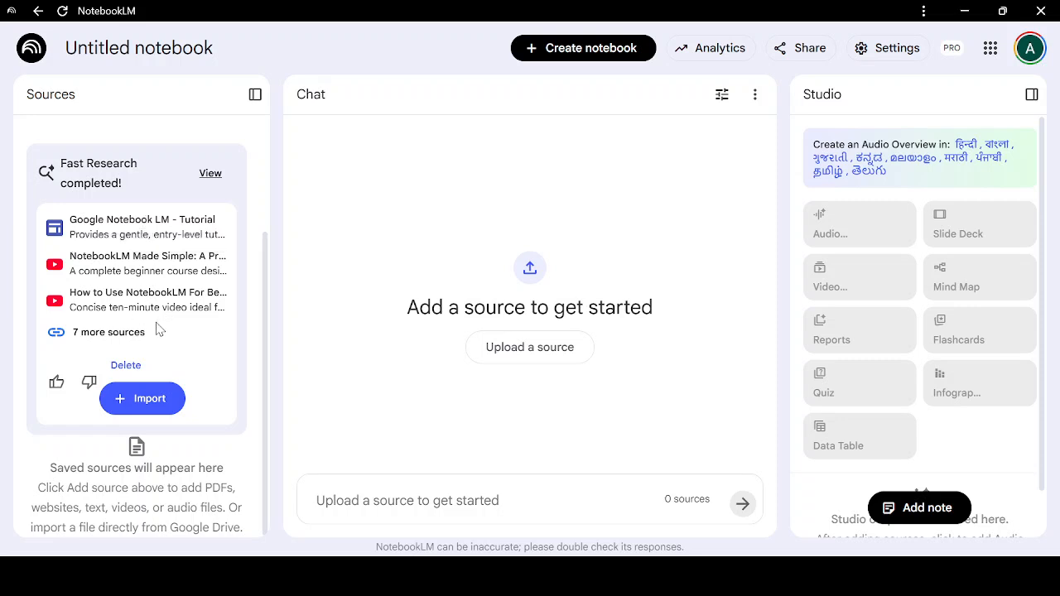
left_click(156, 404)
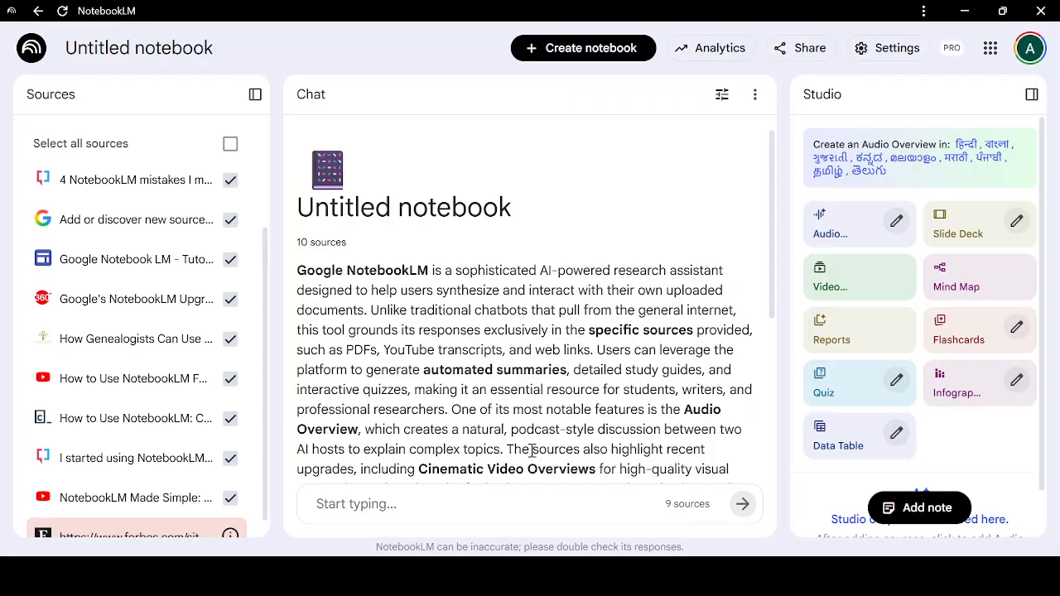
scroll(535, 364, "down", 4)
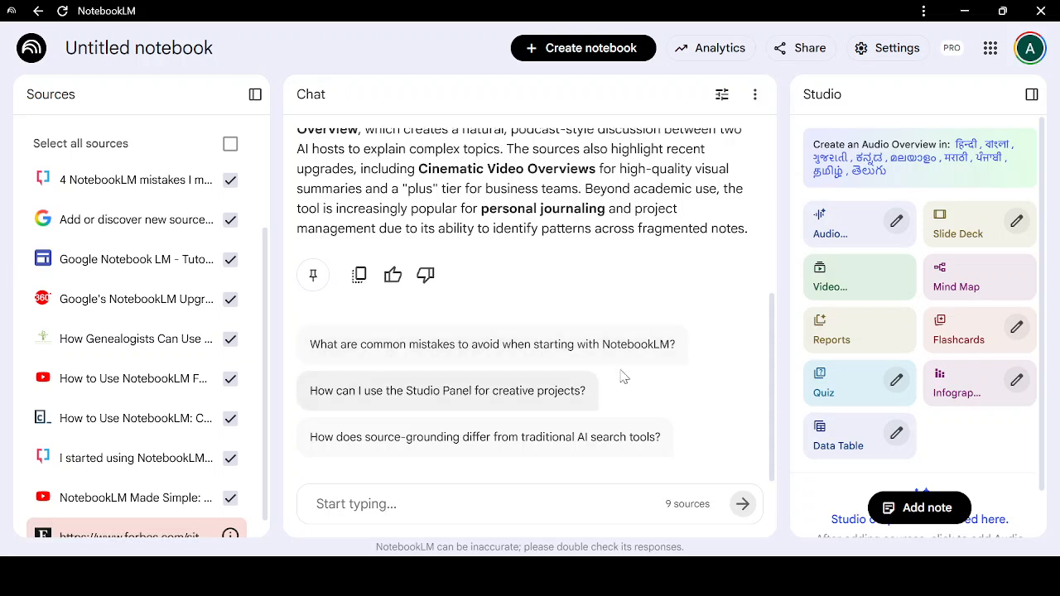
left_click(450, 354)
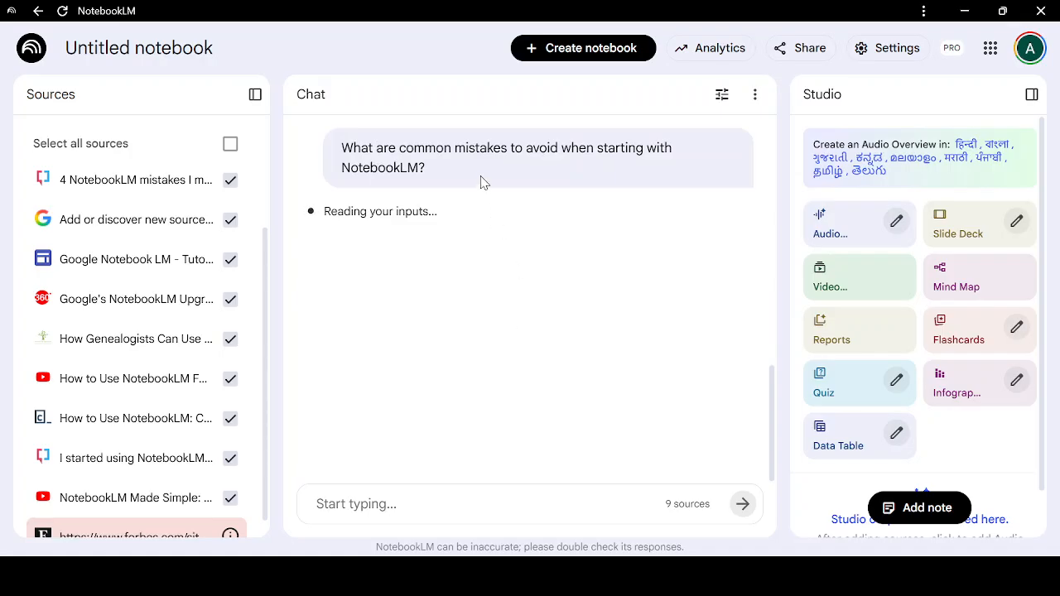
Read through the chat answer about common mistakes to avoid when starting with NotebookLM.
scroll(471, 386, "up", 5)
scroll(471, 386, "up", 2)
scroll(470, 386, "down", 5)
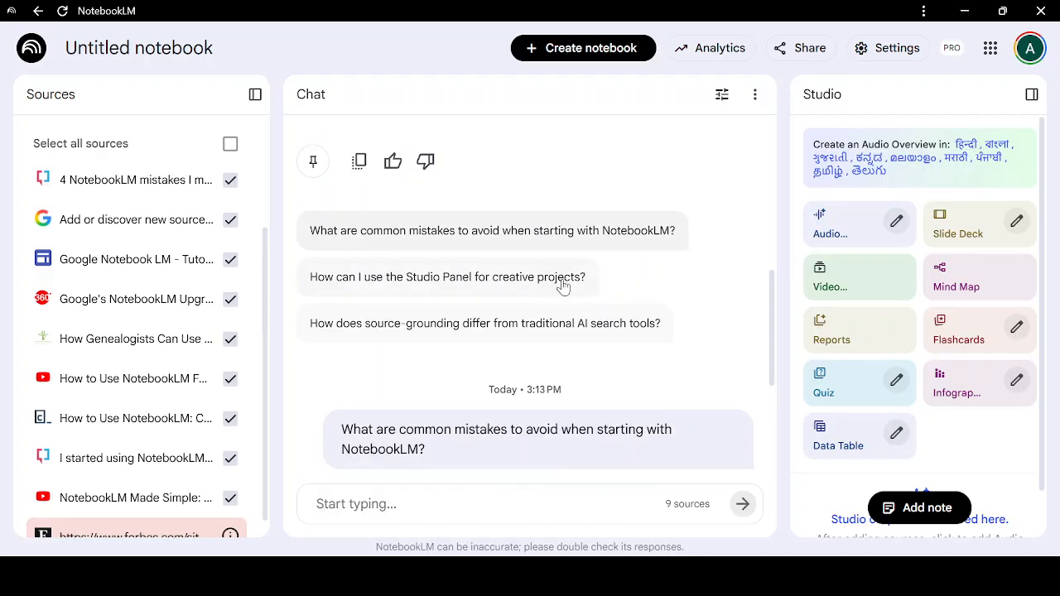
scroll(597, 358, "down", 1)
scroll(596, 358, "down", 3)
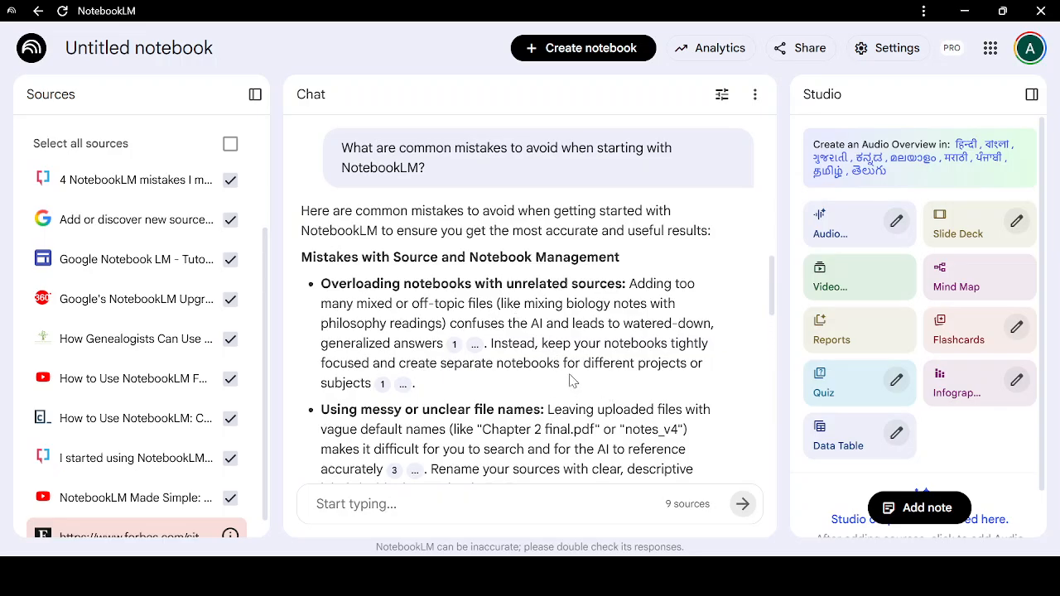
scroll(580, 393, "down", 2)
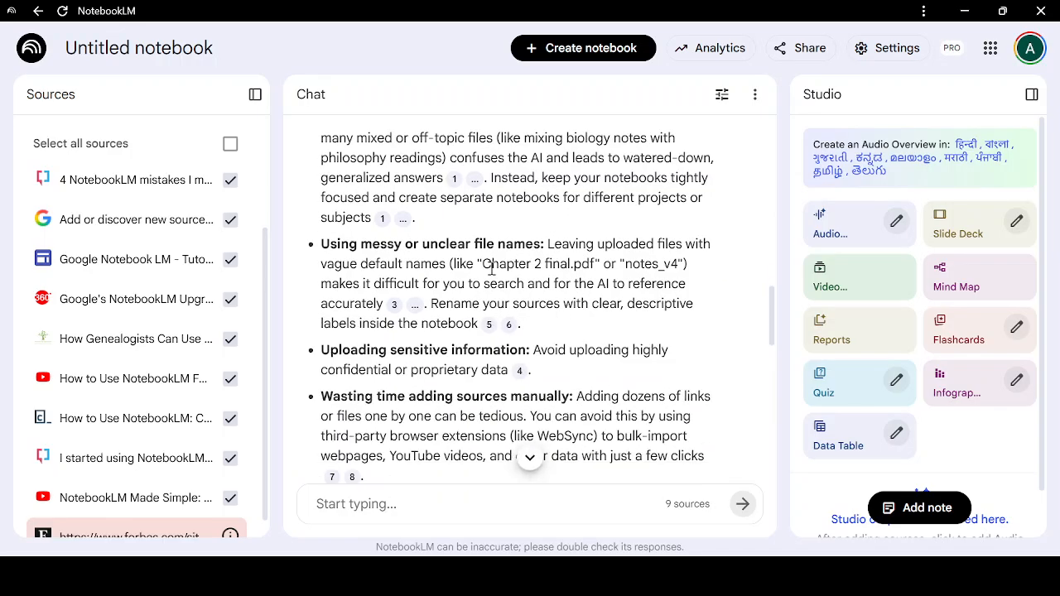
scroll(543, 382, "down", 1)
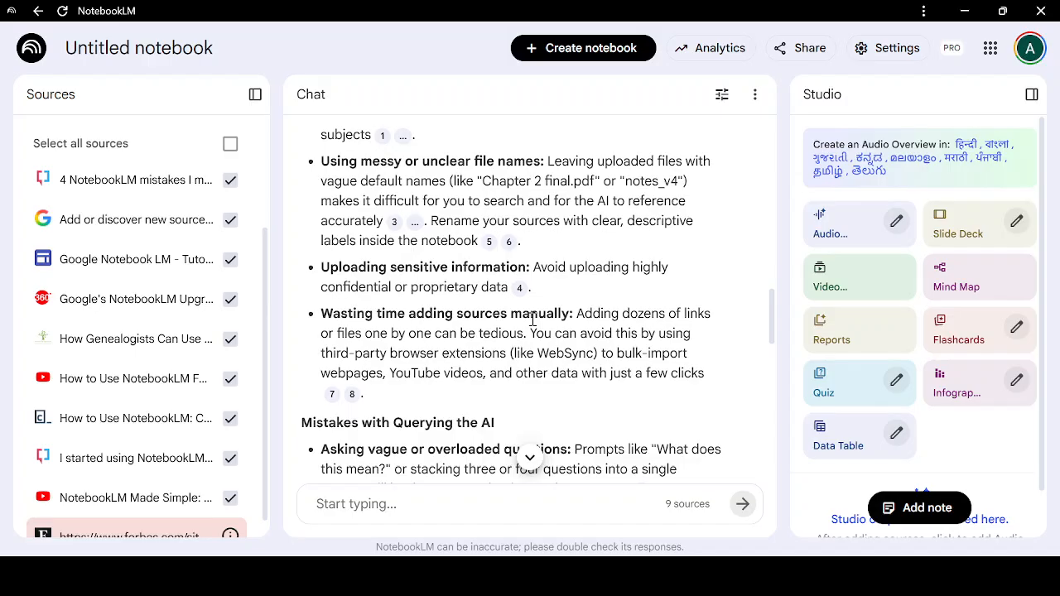
scroll(554, 404, "down", 3)
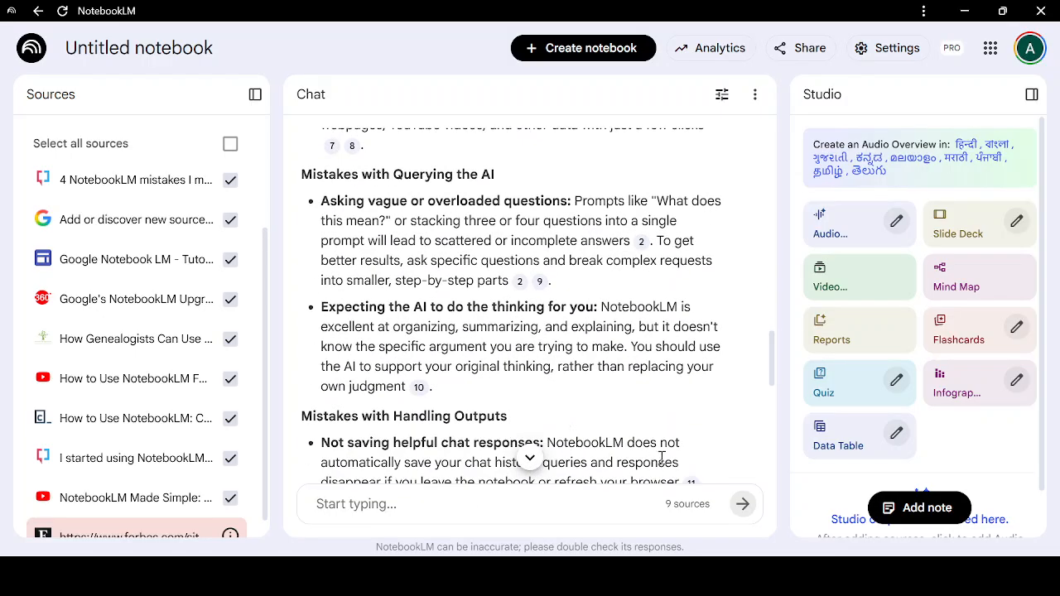
scroll(522, 386, "down", 3)
scroll(522, 384, "up", 20)
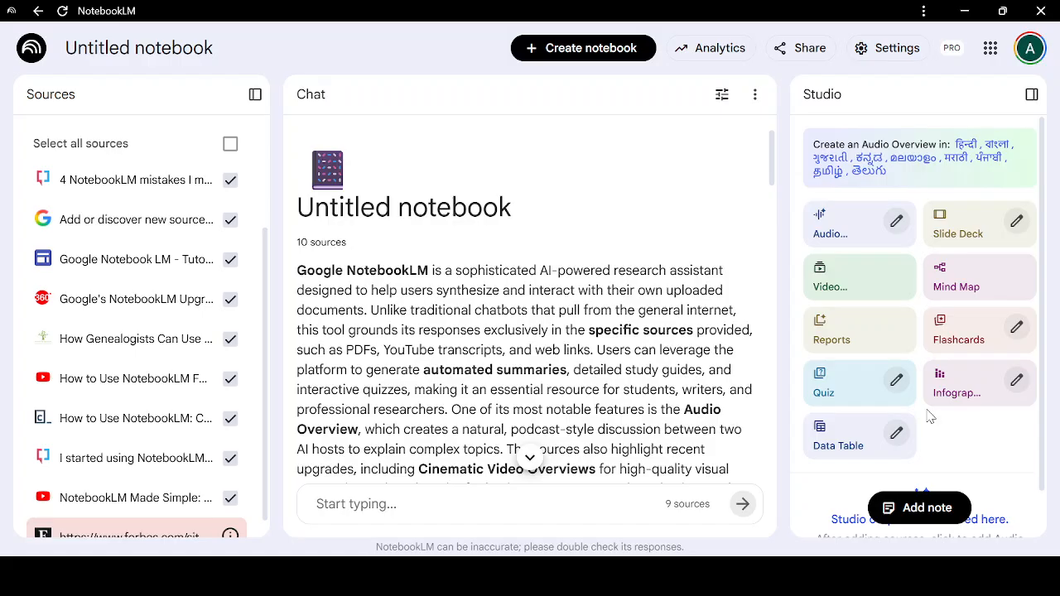
Generate a Deep Dive Audio Overview in Tamil (தமிழ்) with the default length.
left_click(897, 222)
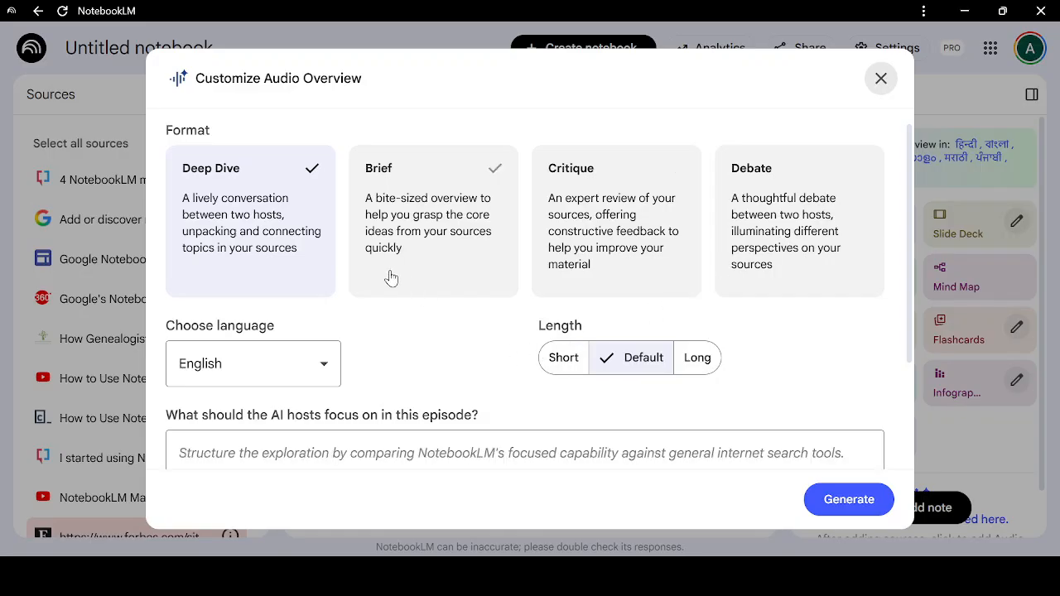
left_click(286, 365)
scroll(246, 253, "down", 5)
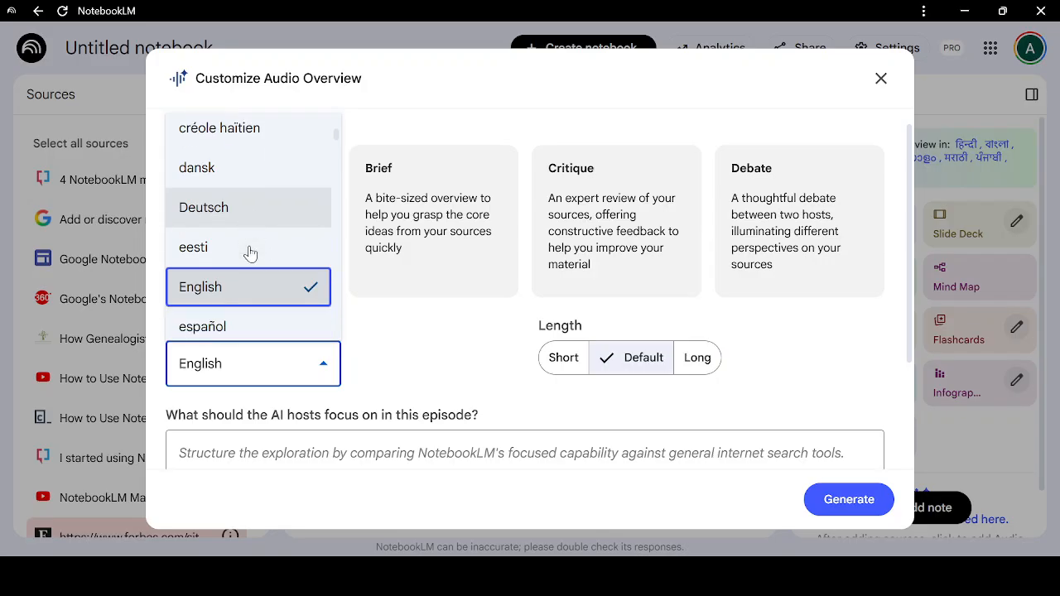
scroll(250, 253, "down", 15)
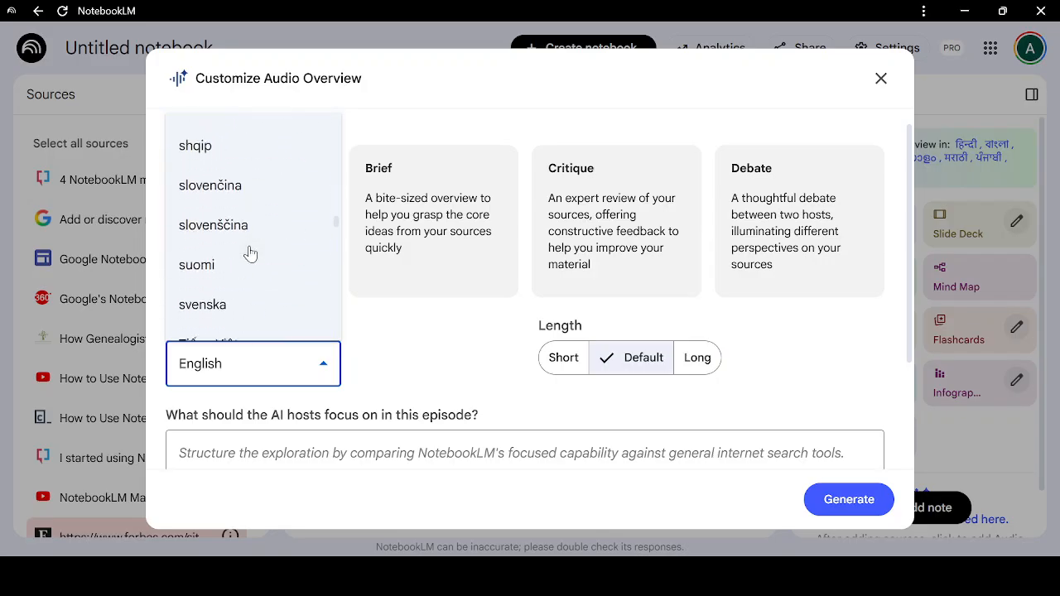
scroll(250, 254, "down", 15)
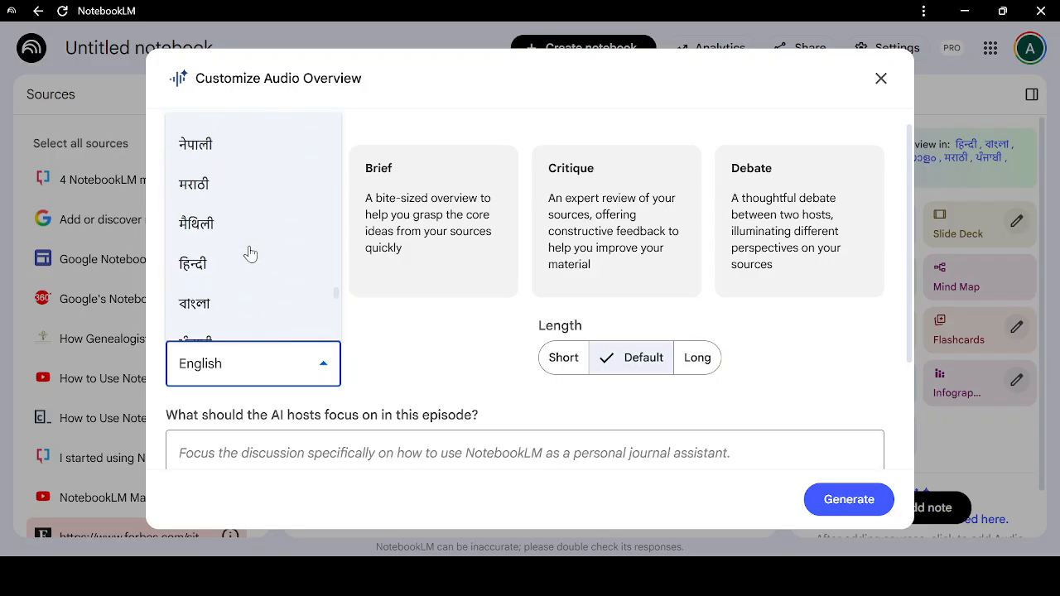
scroll(250, 253, "up", 3)
scroll(249, 254, "down", 3)
scroll(232, 259, "down", 5)
scroll(228, 257, "up", 3)
left_click(215, 235)
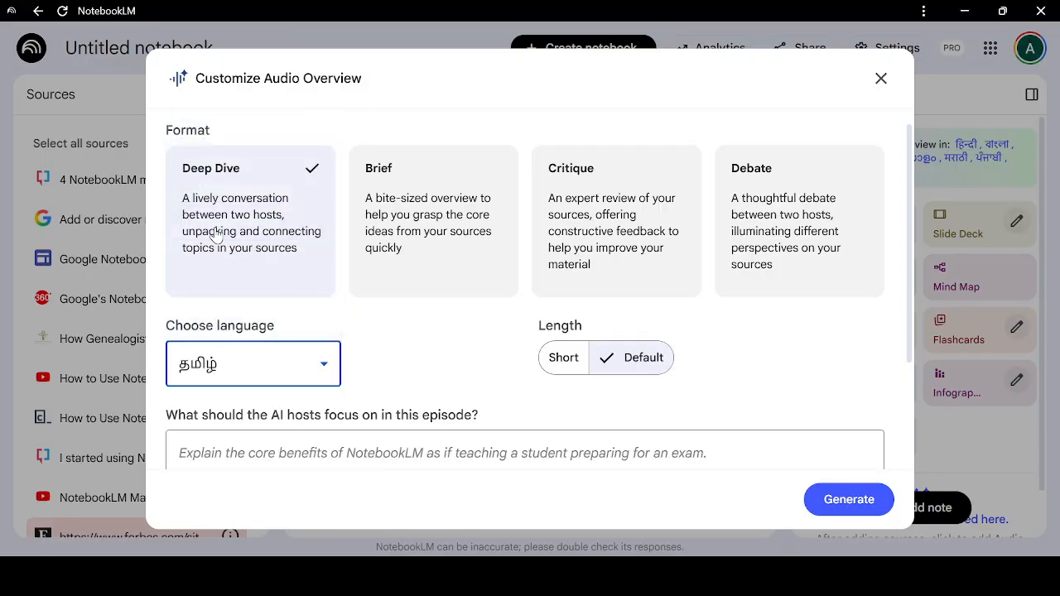
left_click(850, 500)
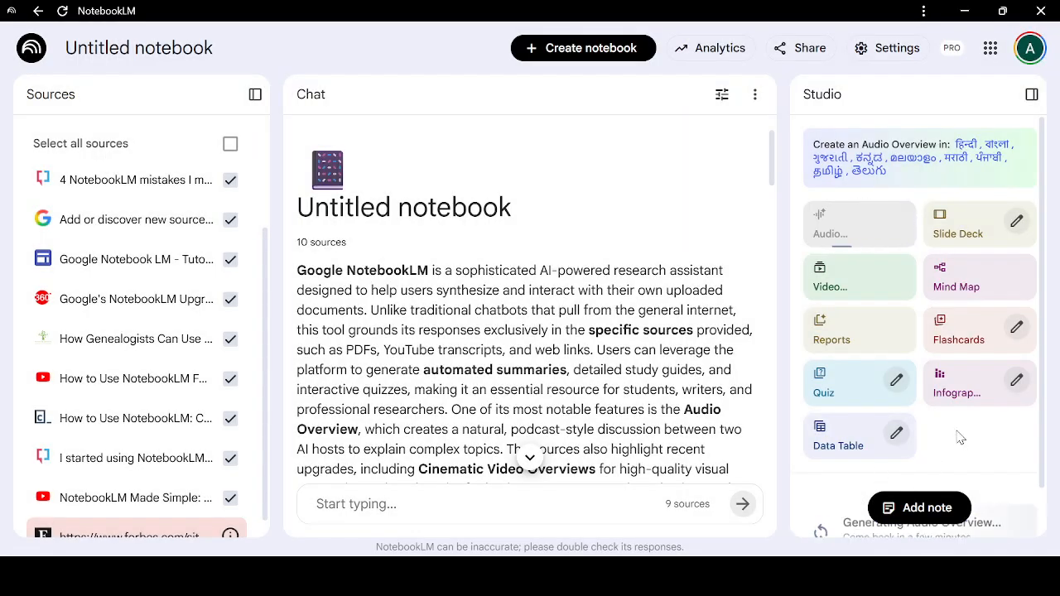
Generate an Explainer Video Overview in Tamil (தமிழ்) with the automatic visual style.
left_click(863, 282)
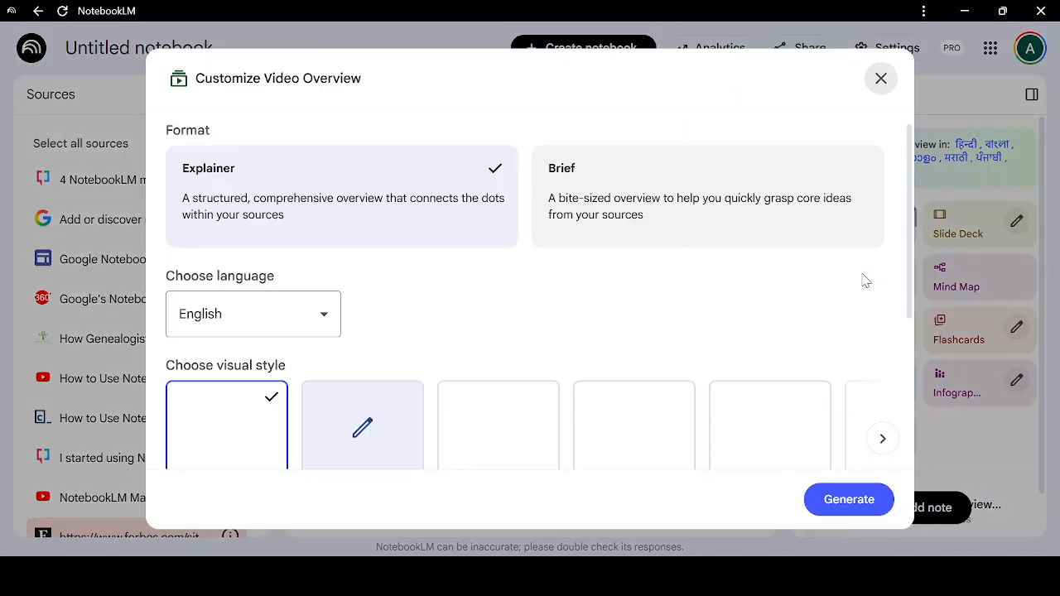
left_click(301, 312)
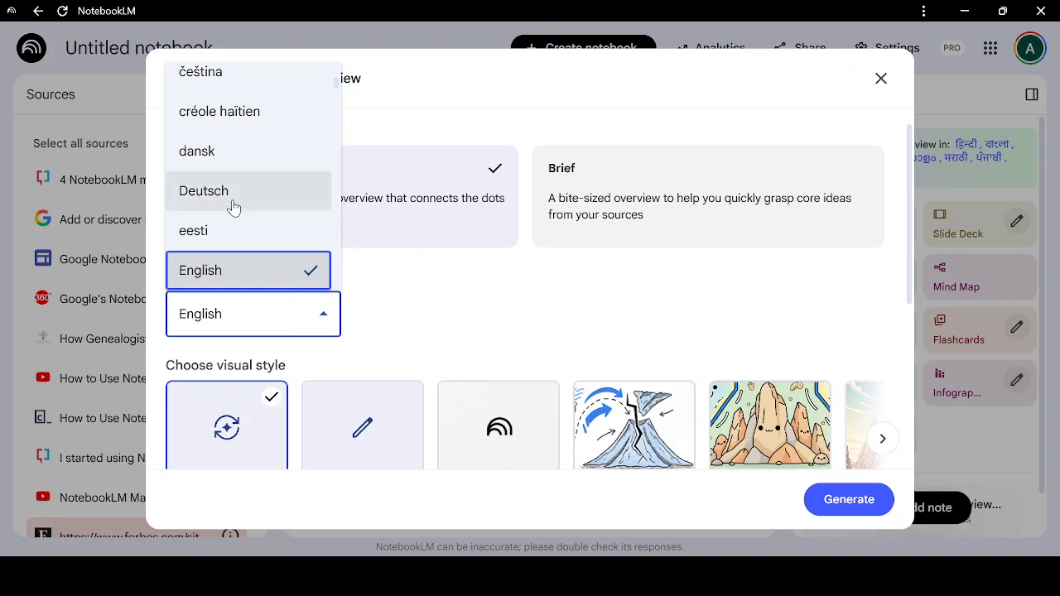
scroll(232, 209, "down", 10)
scroll(233, 209, "down", 15)
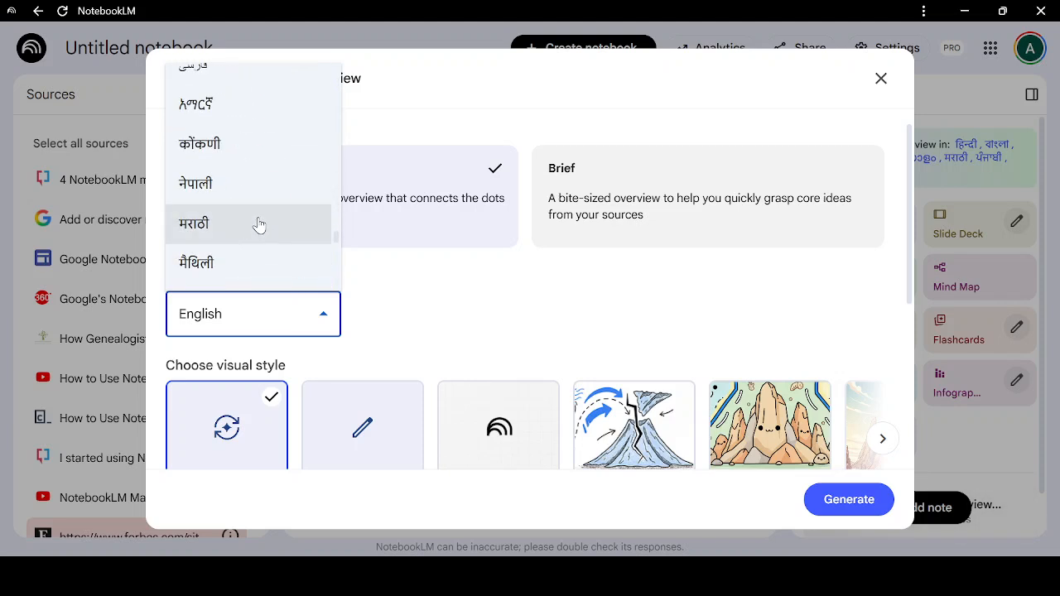
scroll(256, 232, "down", 5)
left_click(221, 262)
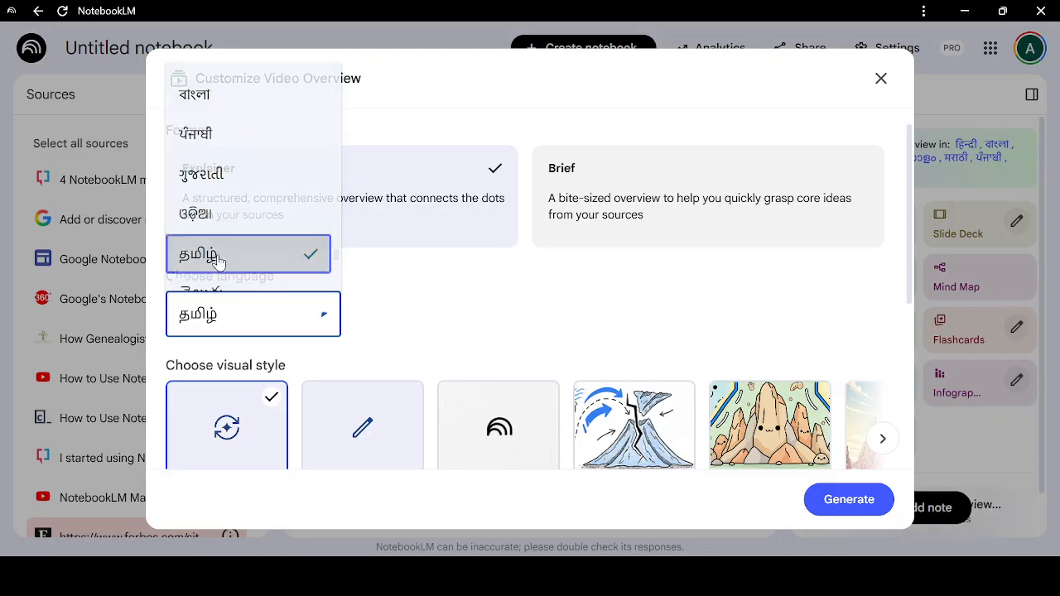
left_click(849, 501)
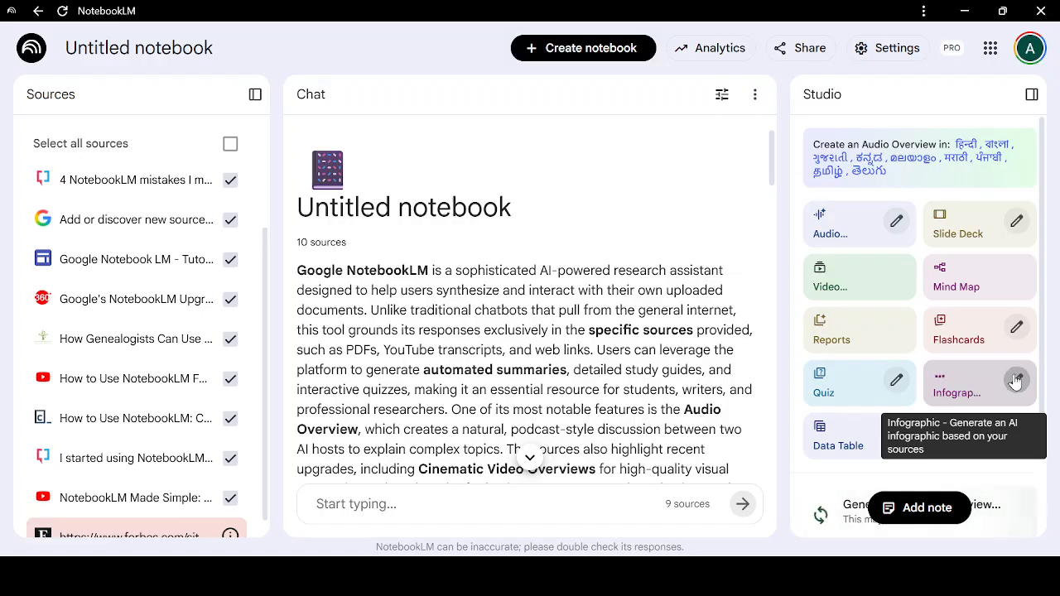
Generate an infographic and a slide deck from the notebook's sources with the default settings.
left_click(946, 386)
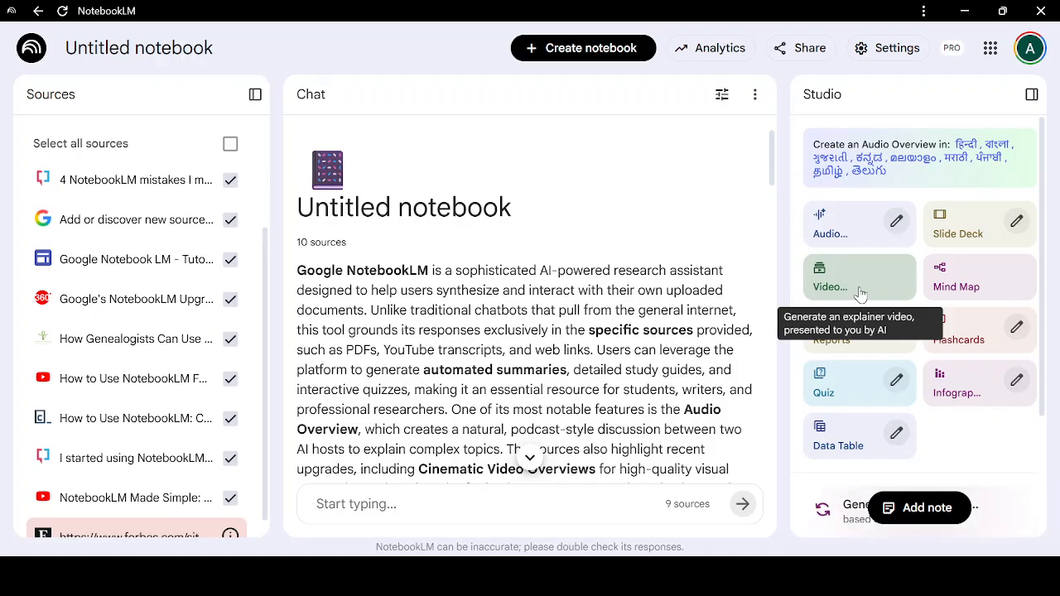
left_click(964, 227)
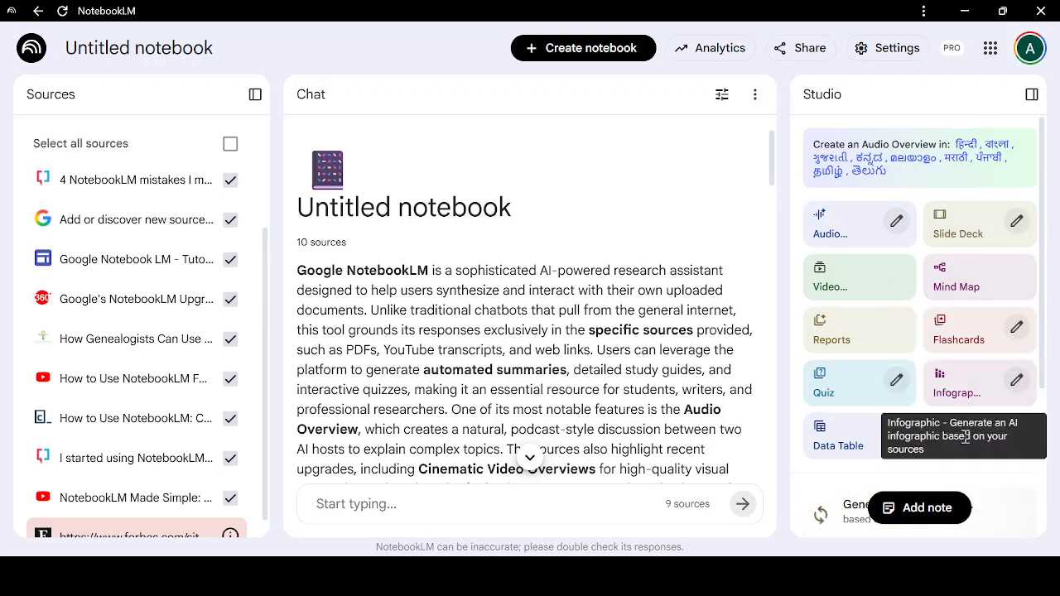
left_click(993, 371)
Open the generated infographic to examine its content and check its additional options.
scroll(1039, 282, "down", 3)
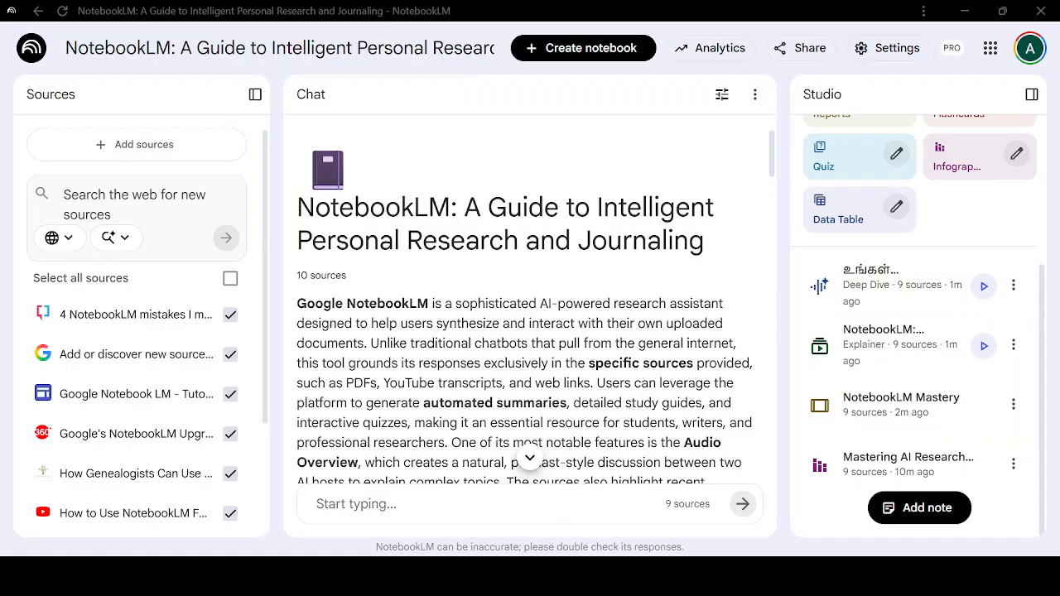
left_click(903, 470)
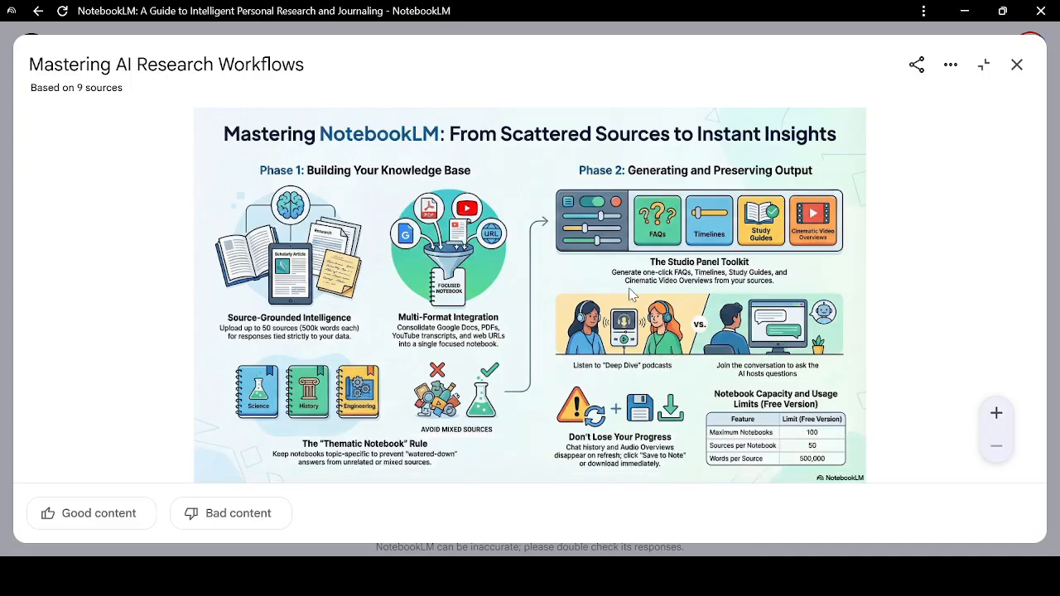
left_click(950, 66)
left_click(950, 68)
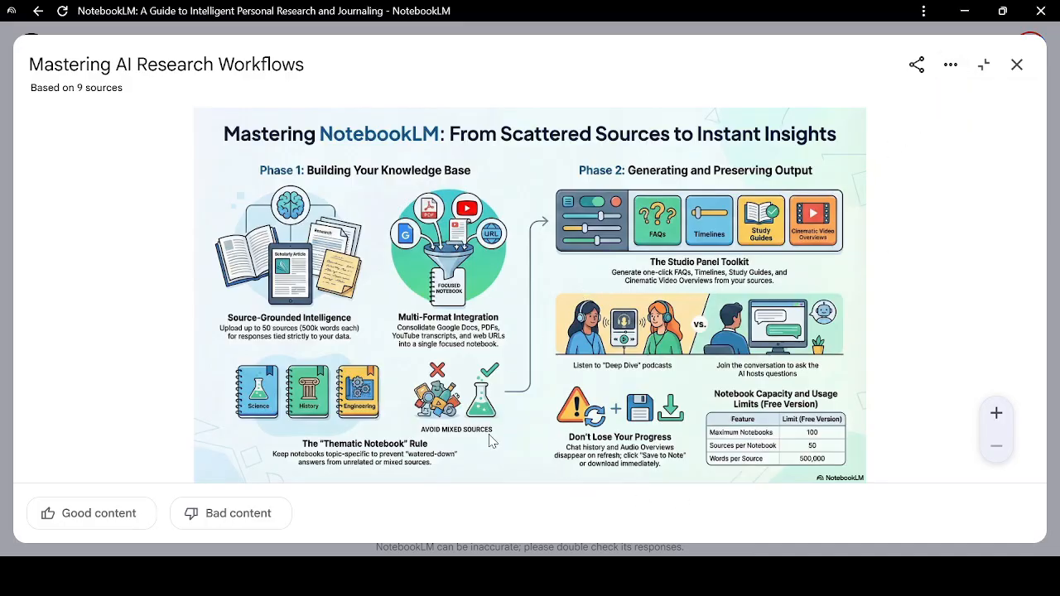